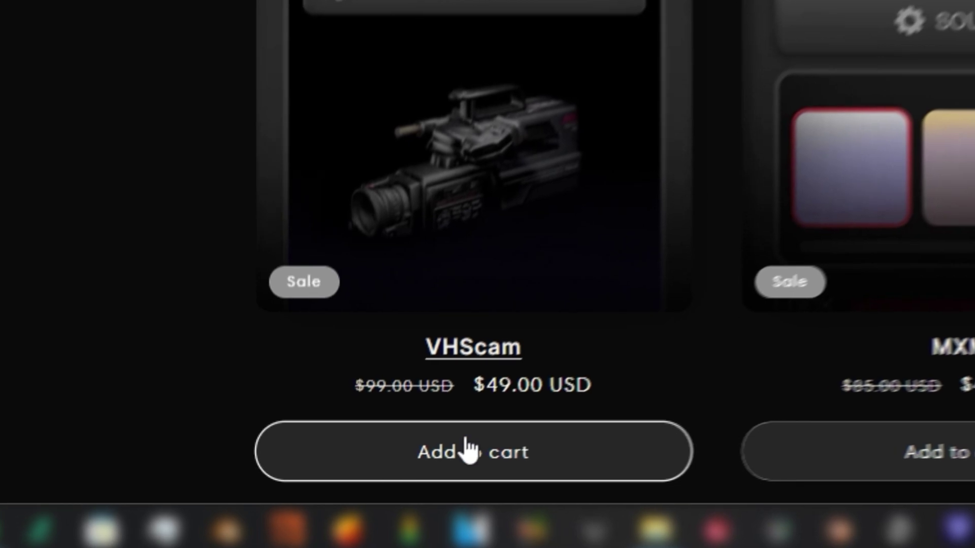
Step: Add the VHScam extension from jsitez.nyc's New Releases to the shopping cart
click(335, 513)
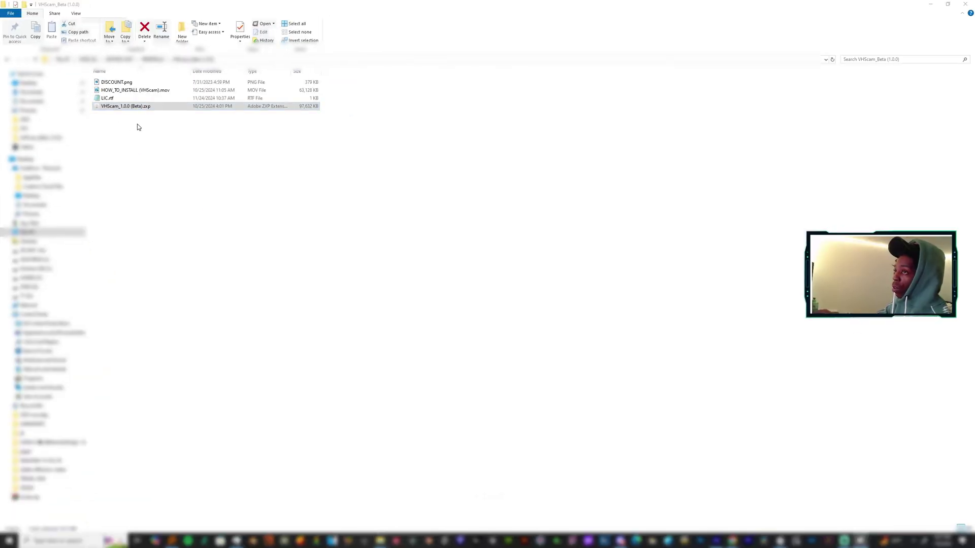
Step: Open VHScam_1.0.0 (Beta).zxp in the ZXP/UXP Installer to install VHScam 1.0.0
key(Return)
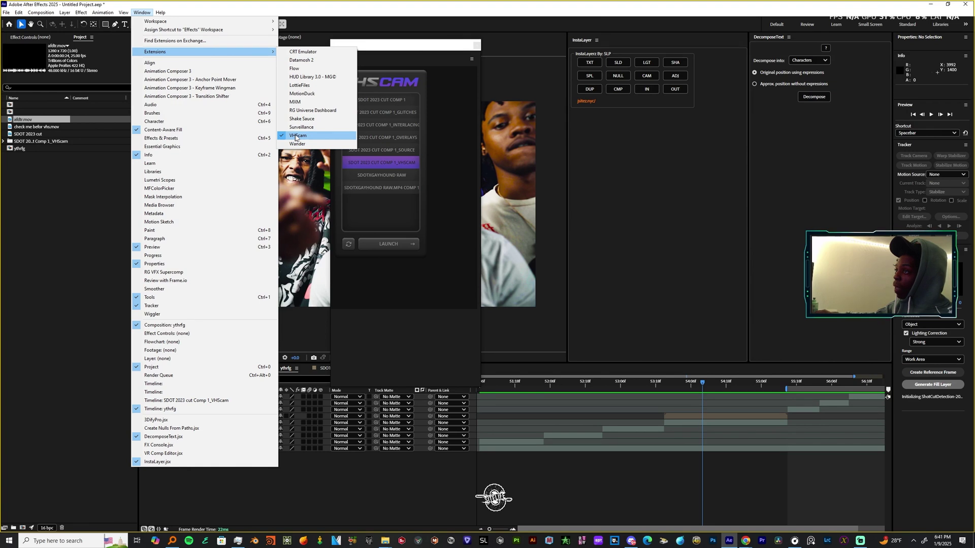
Step: Open the VHScam panel, dock it beside the viewer, and accept its license with the key
click(386, 47)
drag(386, 48, 486, 85)
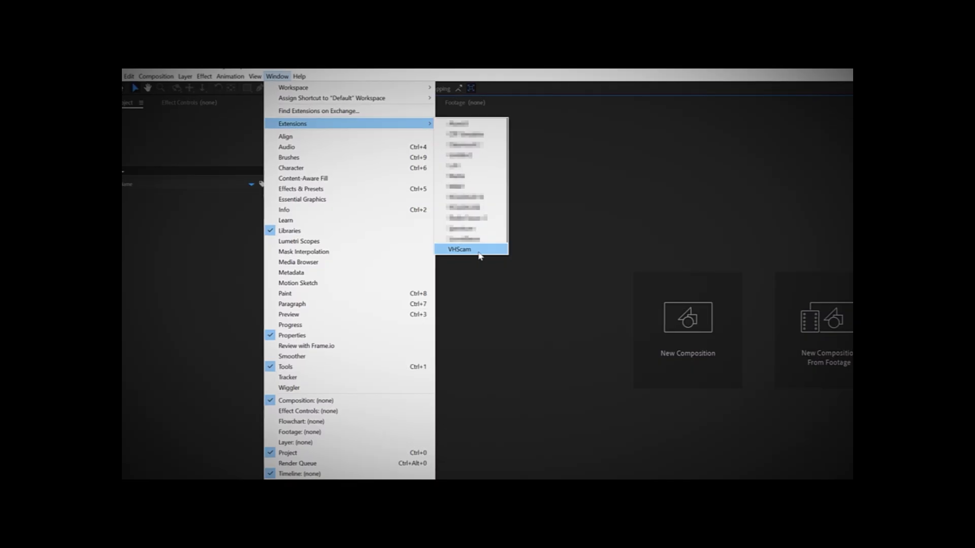
click(470, 250)
double_click(477, 260)
click(436, 280)
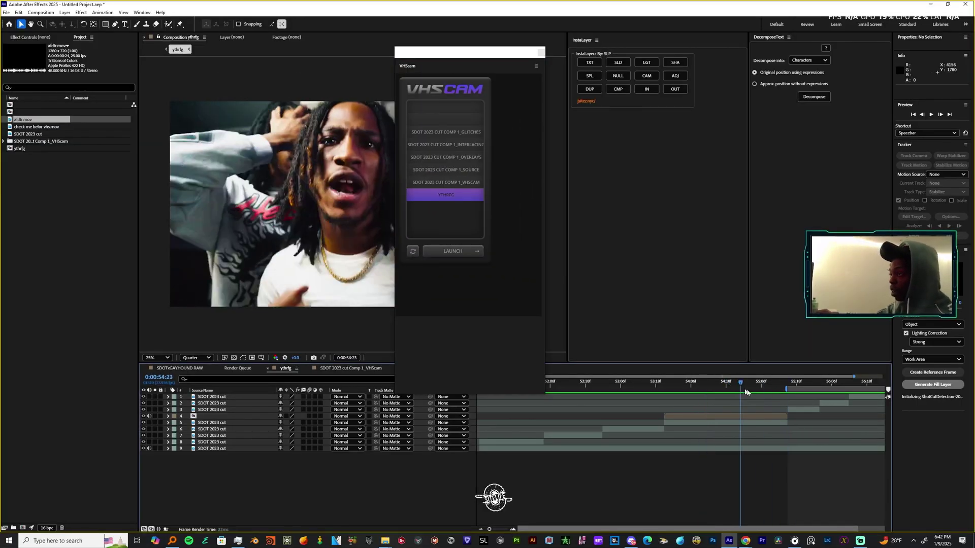
key(space)
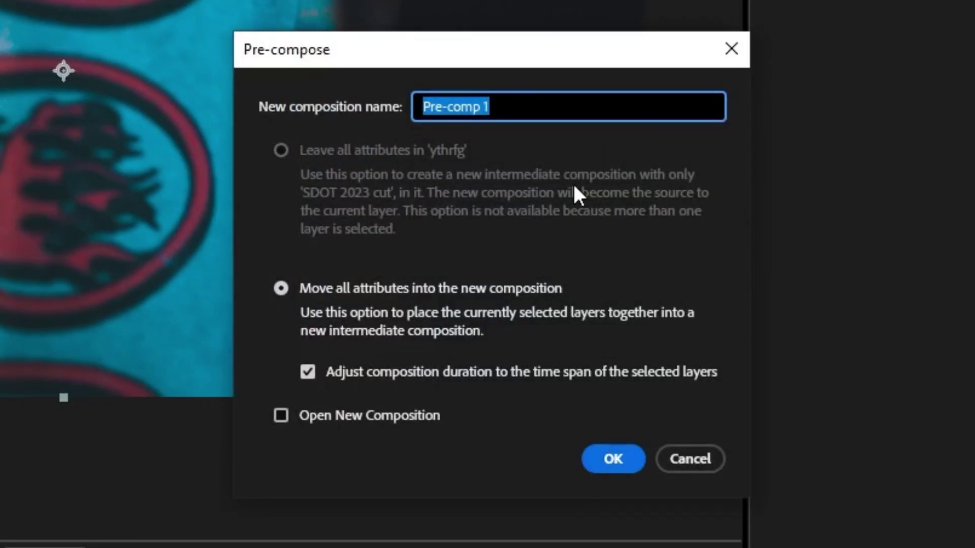
Step: Preview the comp, then pre-compose the clips into a new comp named TUT
text(TUT)
key(Return)
Step: Refresh VHScam's composition list and select TUT as the comp to process
drag(370, 383, 485, 332)
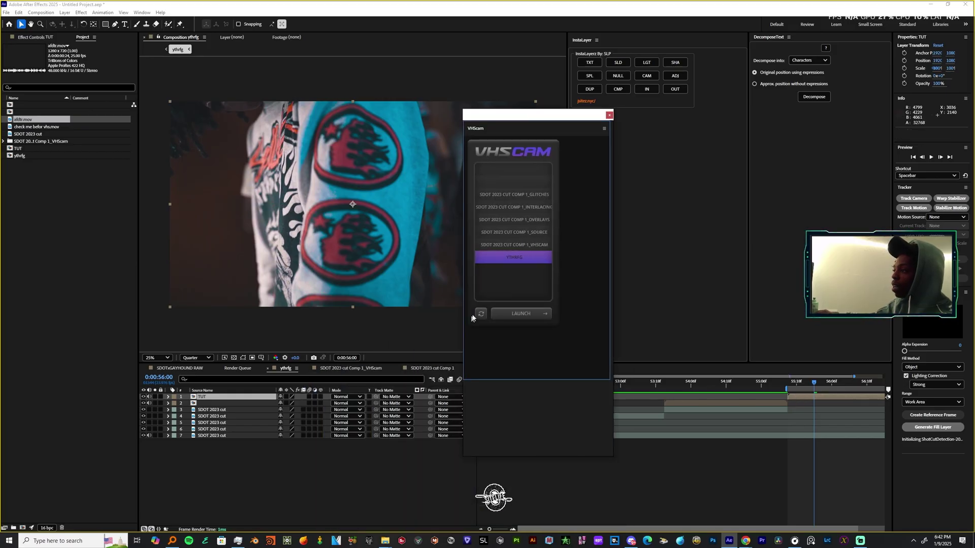
click(479, 314)
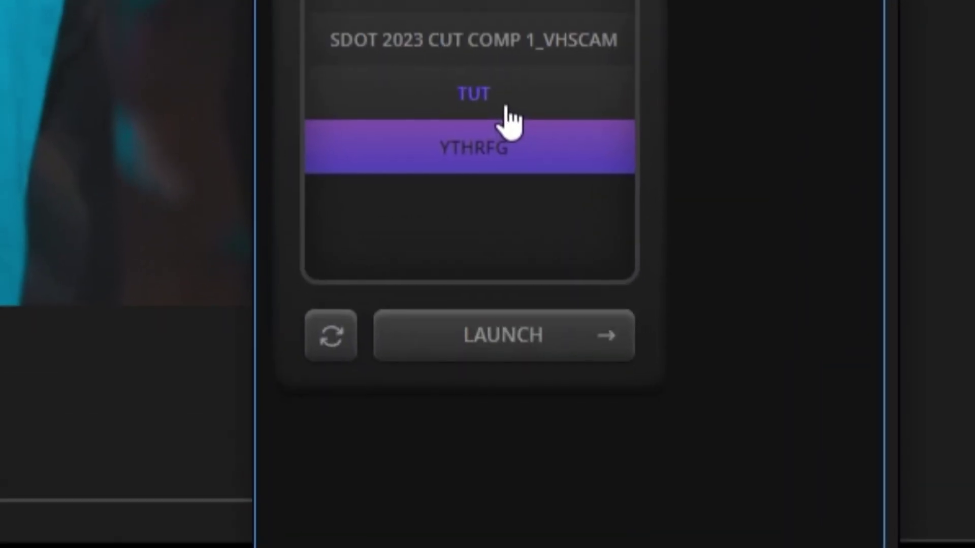
click(514, 257)
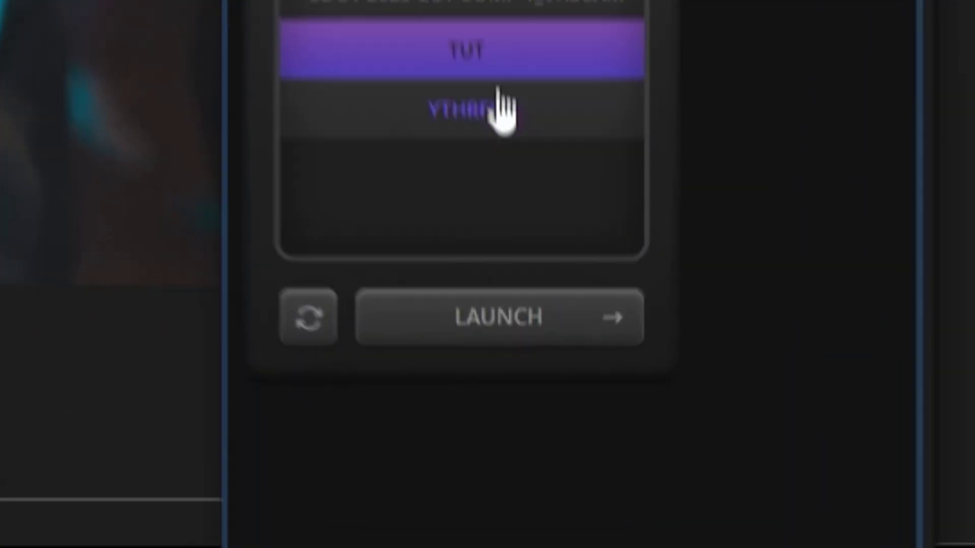
Step: Launch VHScam on TUT and try the BROADCAST 2 and CAMCORDER camera presets
click(490, 323)
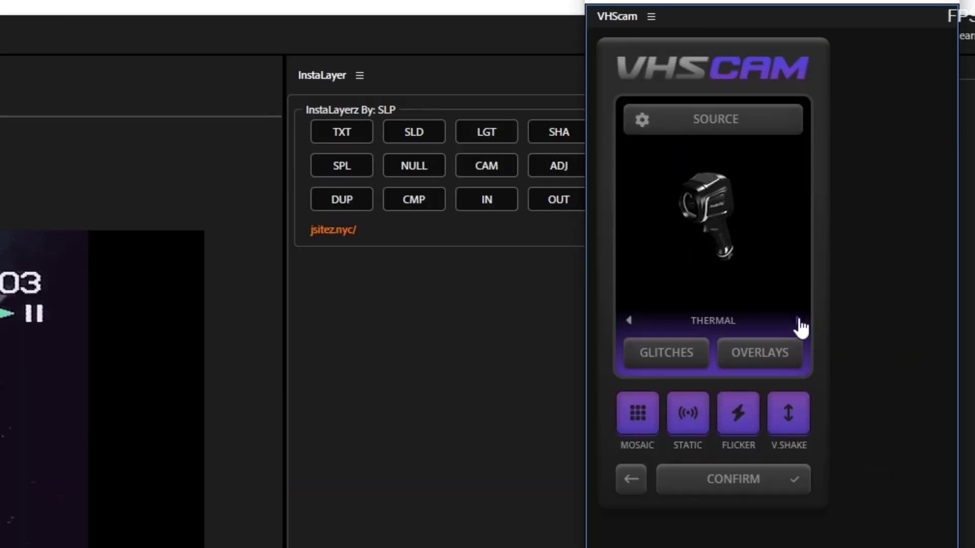
click(800, 322)
click(799, 323)
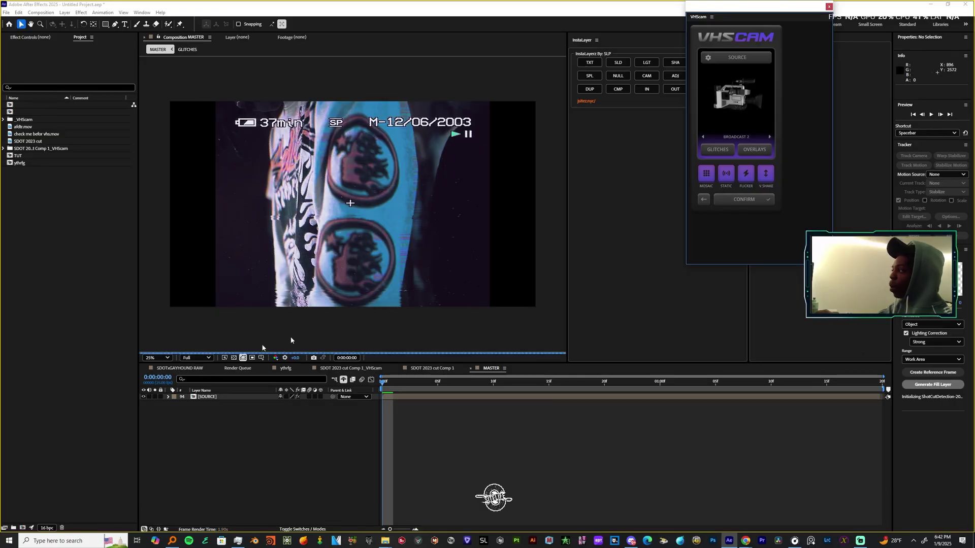
click(770, 137)
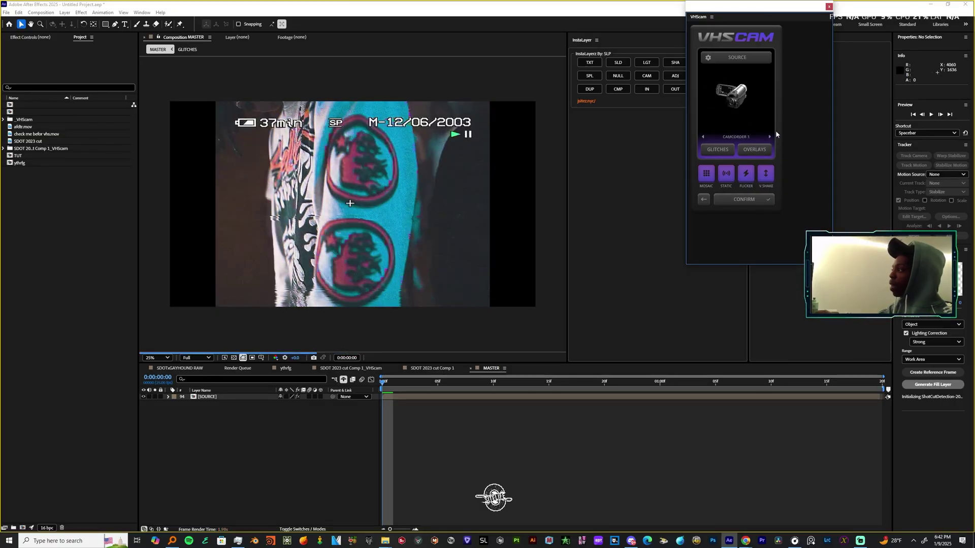
click(770, 137)
Step: Cycle past SURVEILLANCE and THERMAL, settle on POINT & SHOOT, and open the glitch options
click(771, 138)
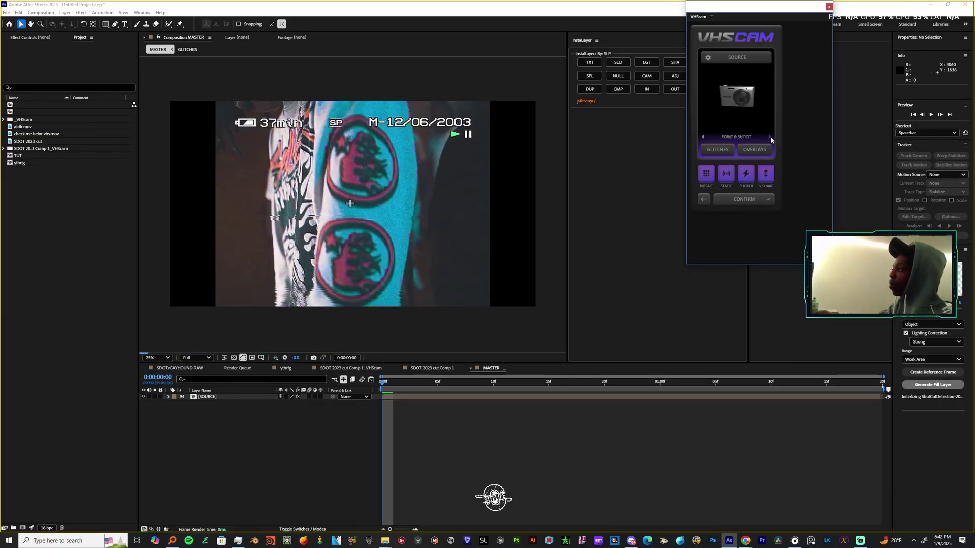
click(770, 138)
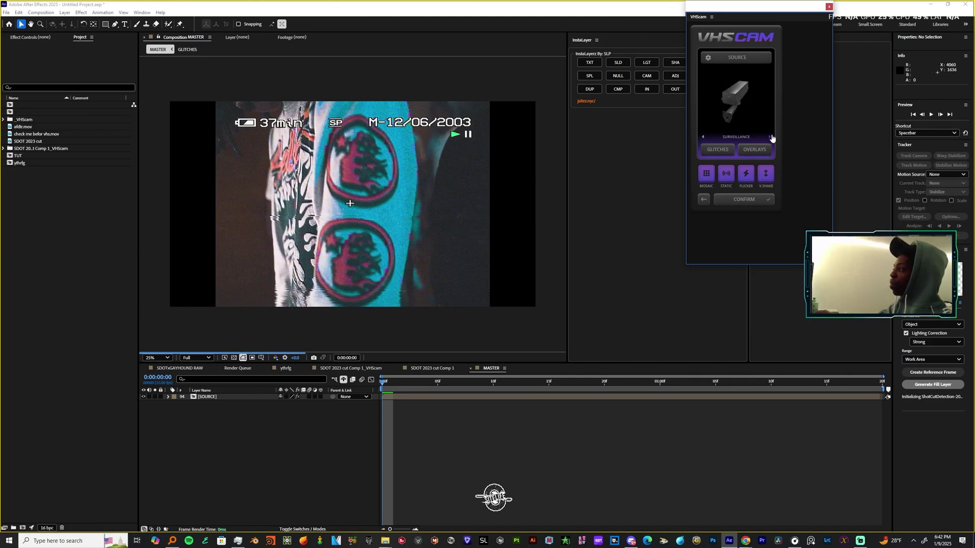
click(772, 137)
click(702, 137)
click(702, 136)
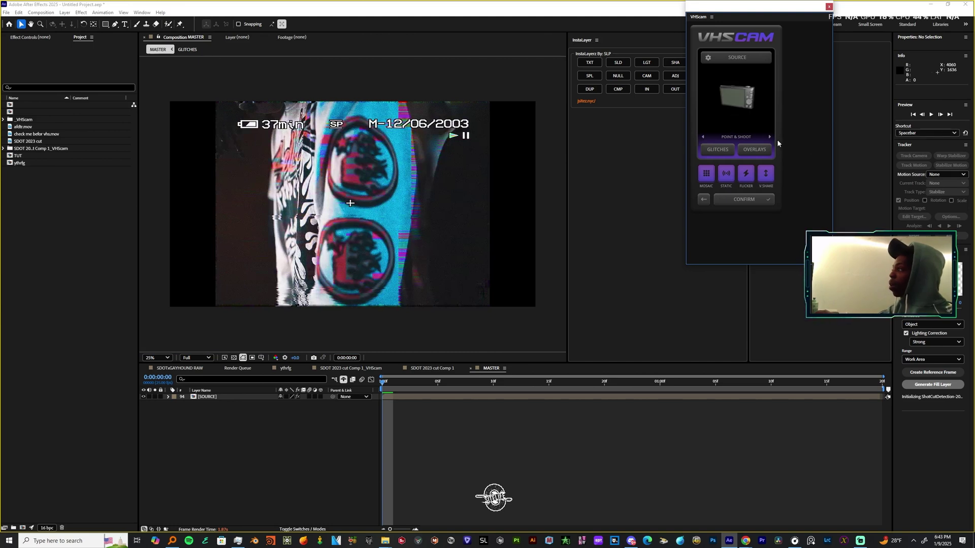
click(732, 152)
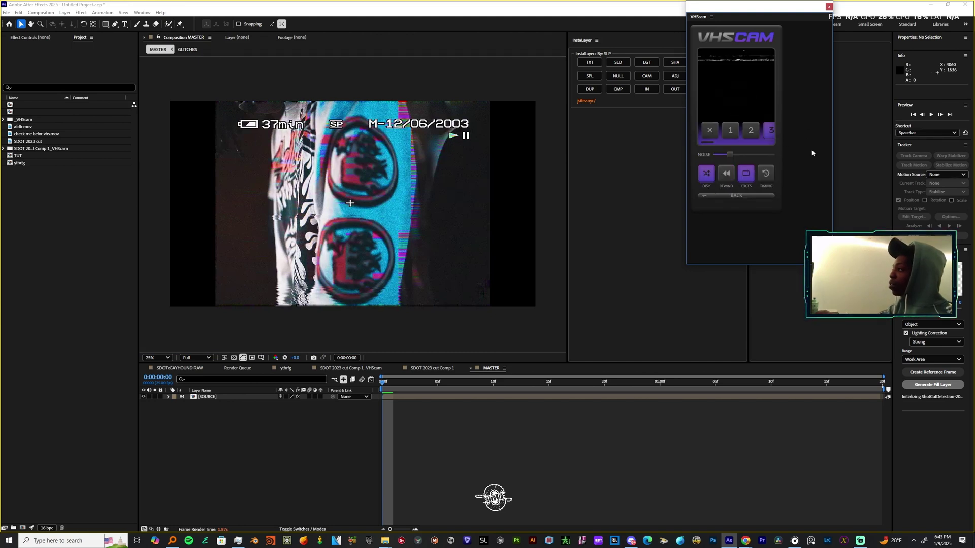
Step: Apply glitch preset 1, preview the MASTER comp at Quarter resolution, then go back
click(755, 133)
click(734, 133)
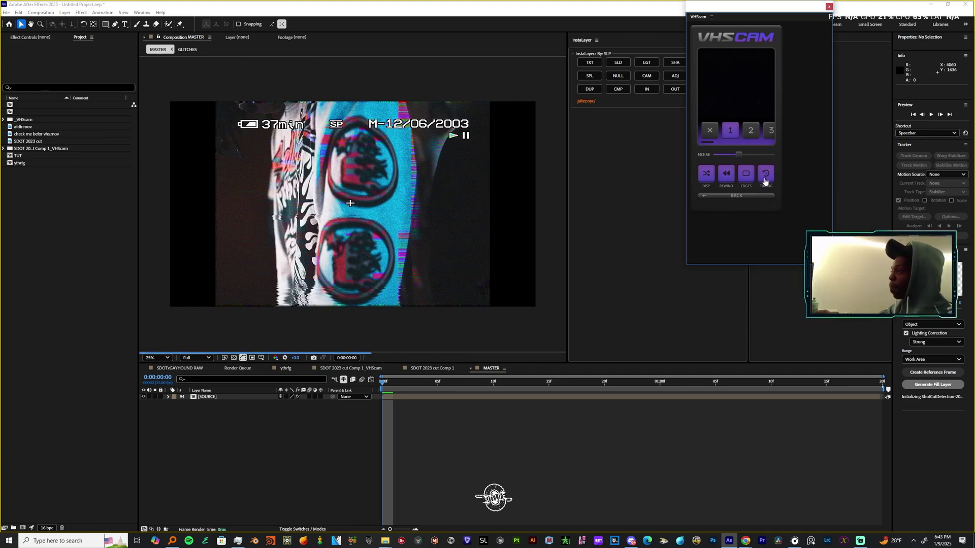
click(209, 358)
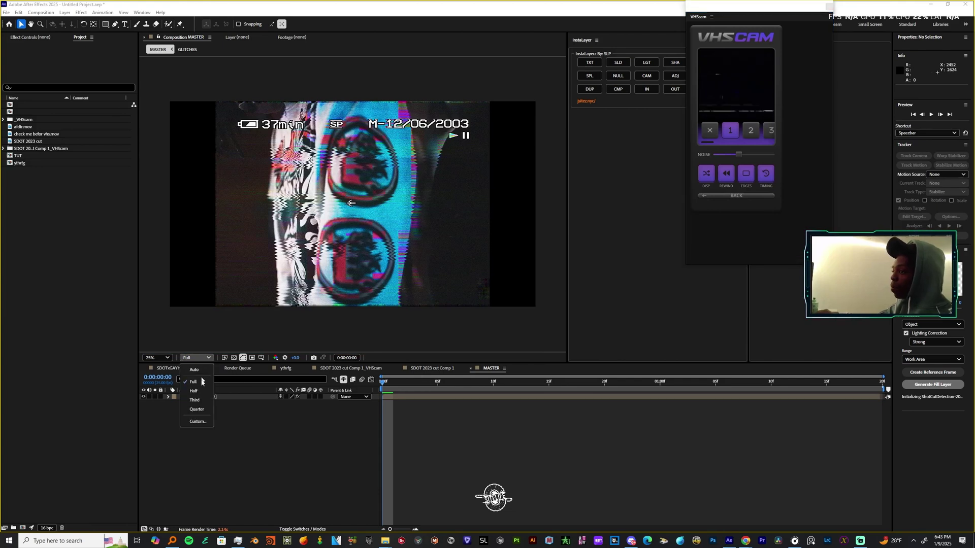
click(195, 397)
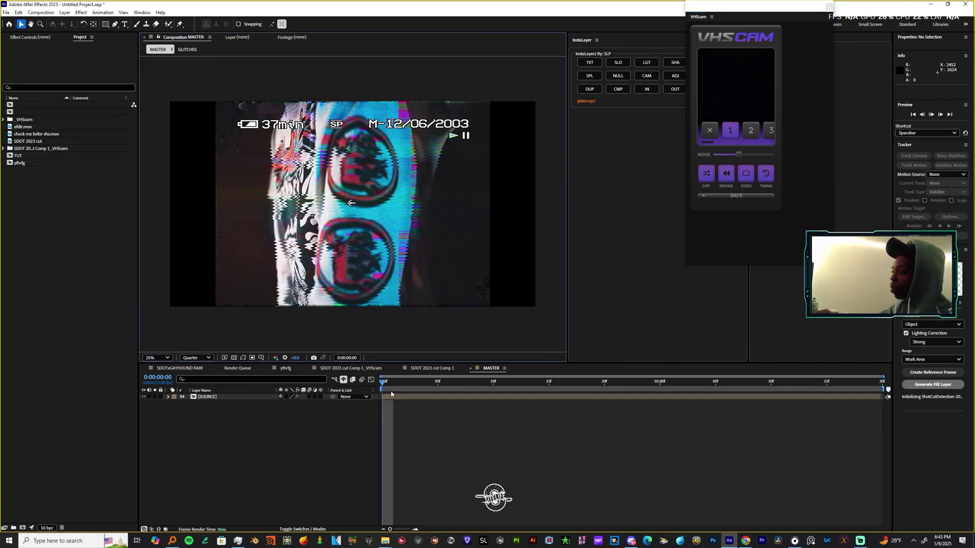
key(space)
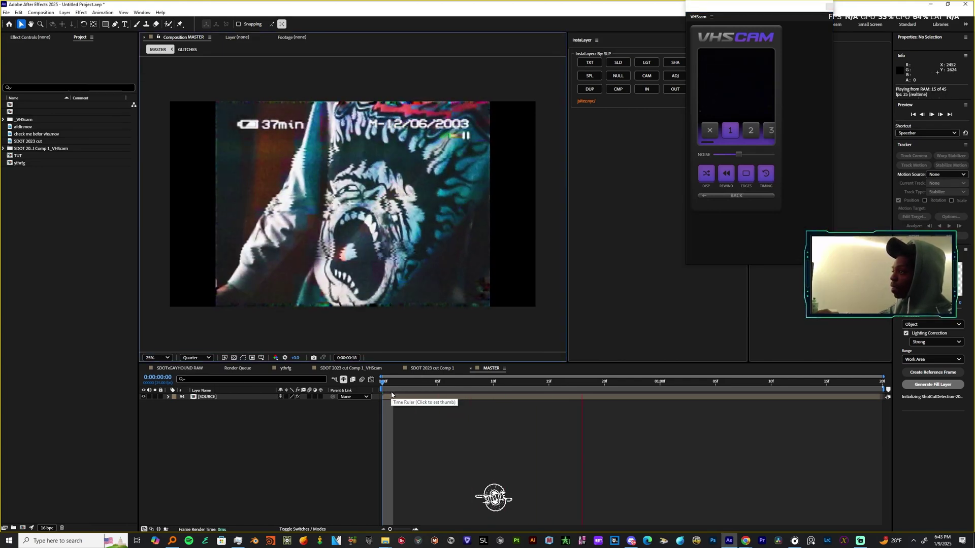
click(736, 197)
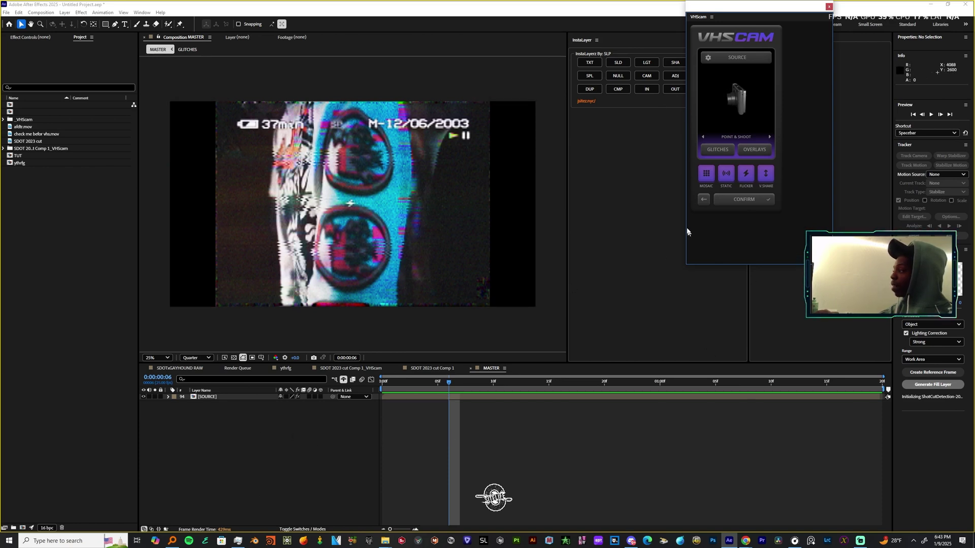
Step: Adjust the timestamp overlay's X SCALE and Y SCALE sliders
click(709, 151)
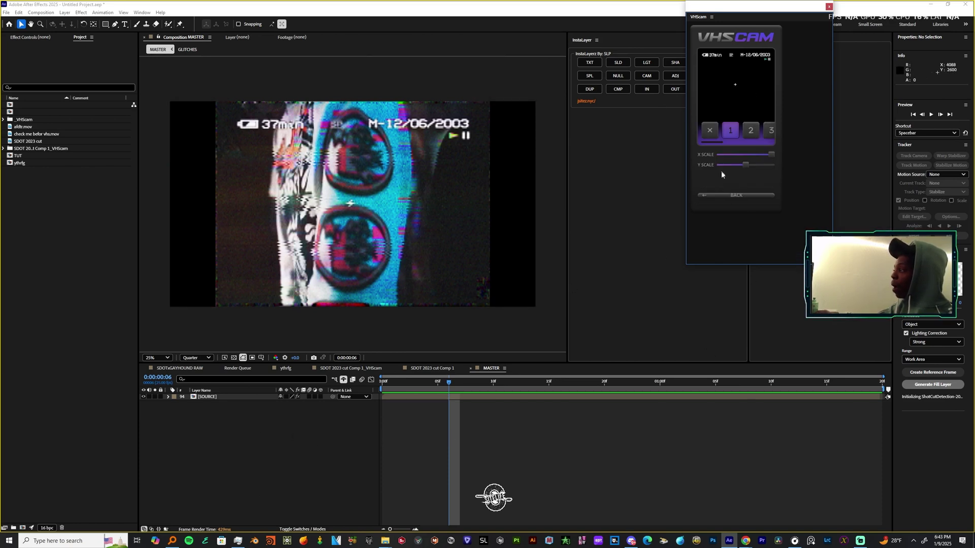
drag(773, 158, 768, 158)
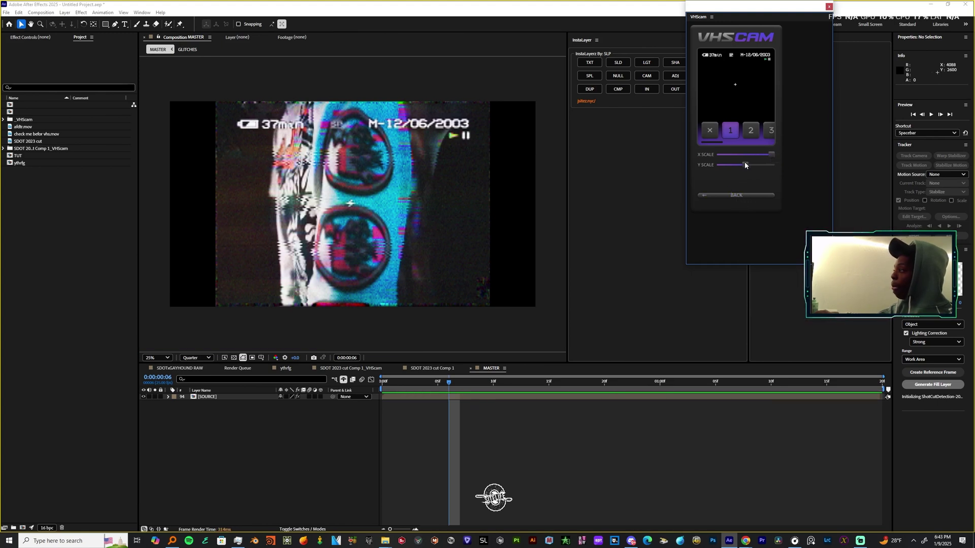
drag(740, 164, 737, 164)
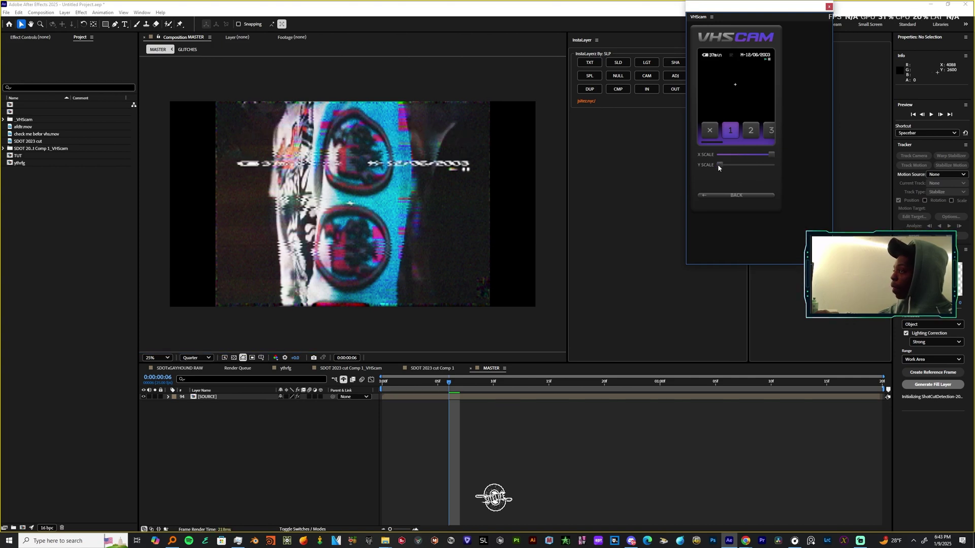
drag(719, 165, 736, 167)
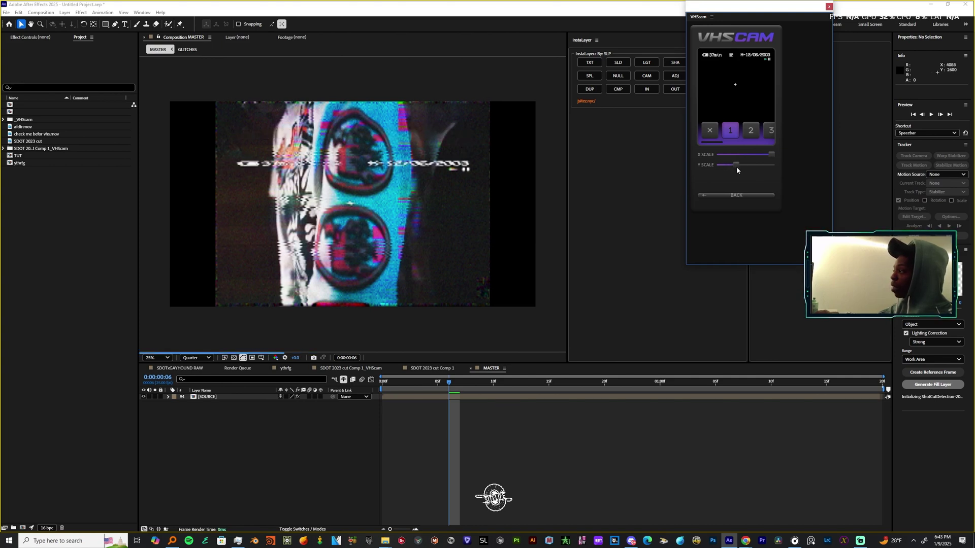
Step: Switch the timestamp overlay to the AUTO DATE preset and return to the main options
click(750, 130)
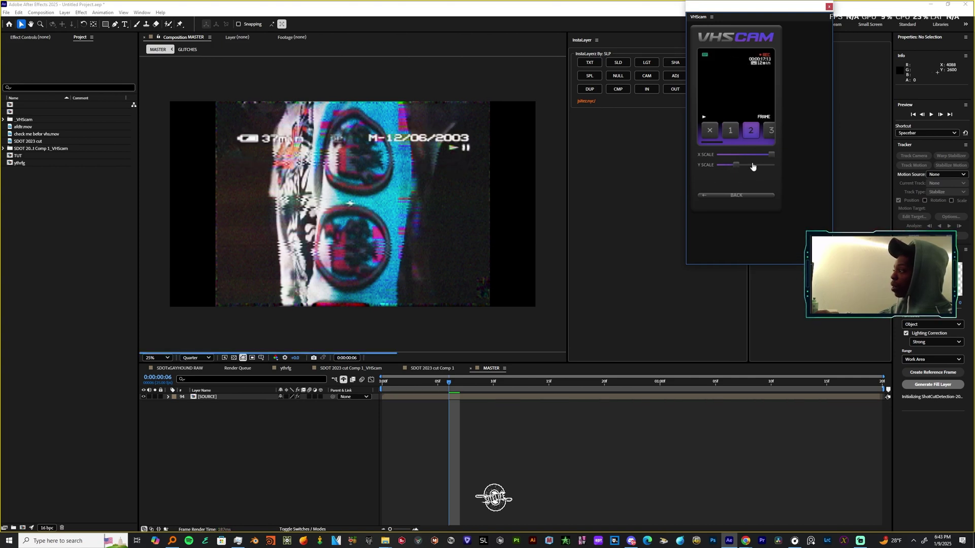
click(768, 136)
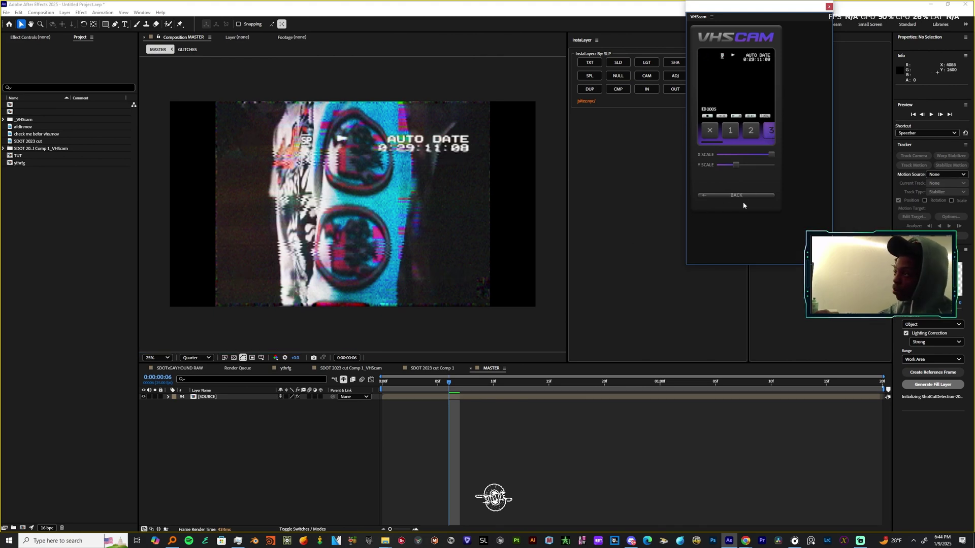
click(736, 195)
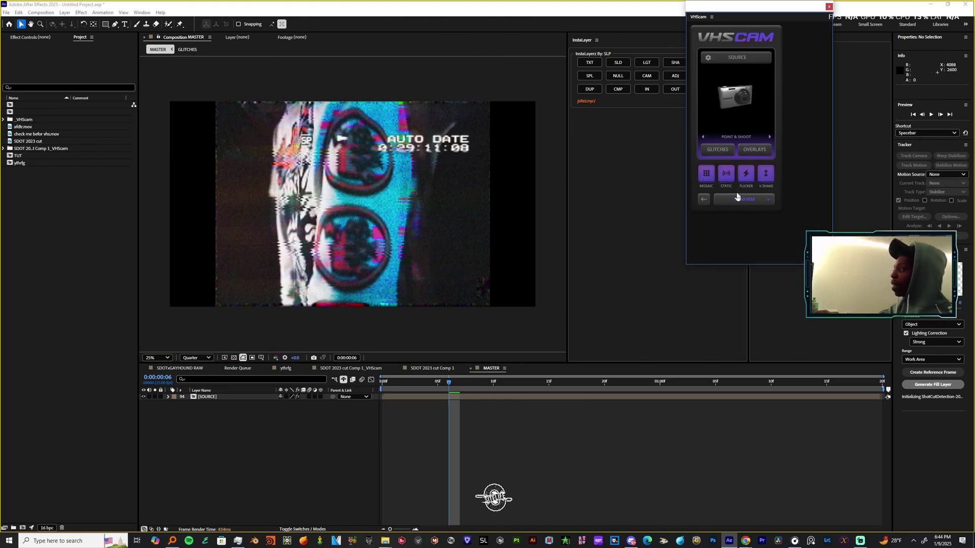
click(738, 59)
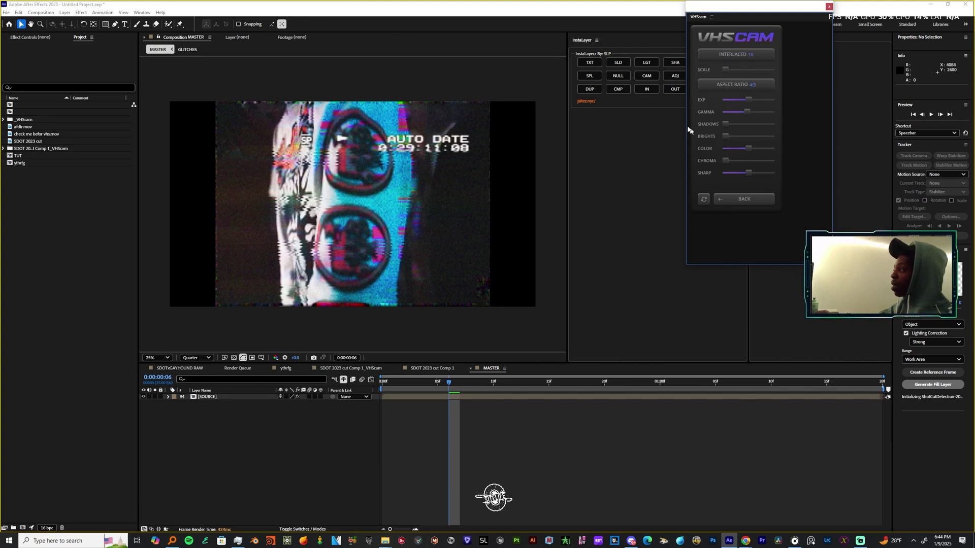
Step: Set a 16:9 aspect ratio, raise exposure, and increase scale, chroma and sharpness
click(752, 89)
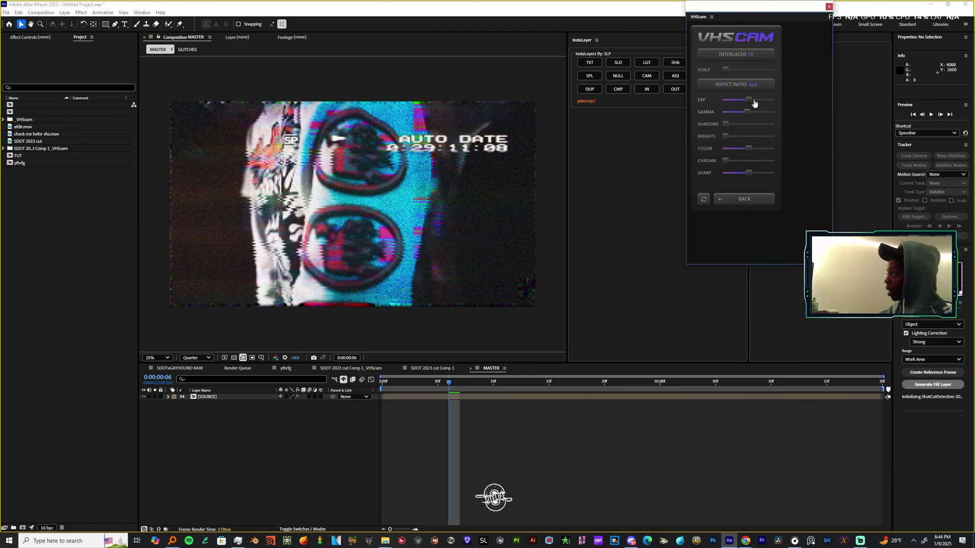
drag(753, 101, 756, 102)
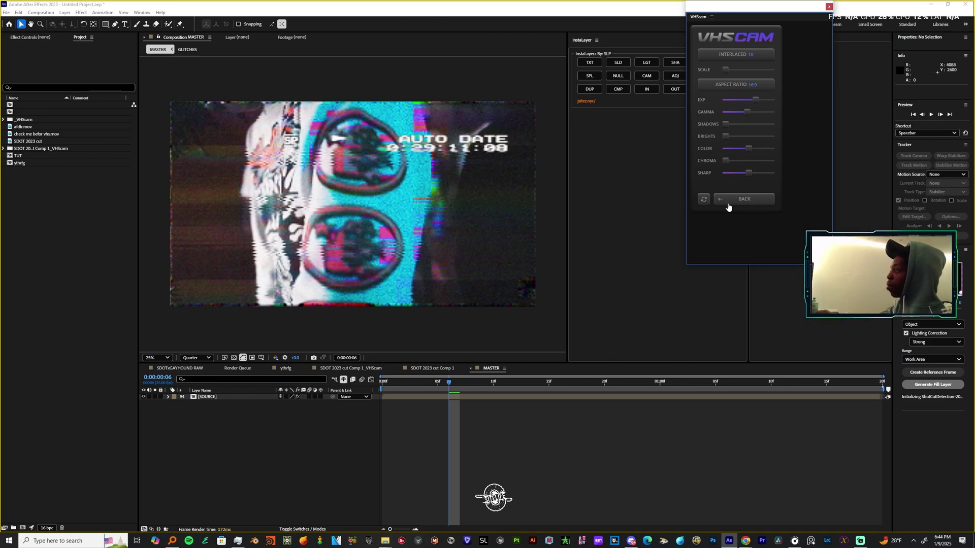
click(734, 58)
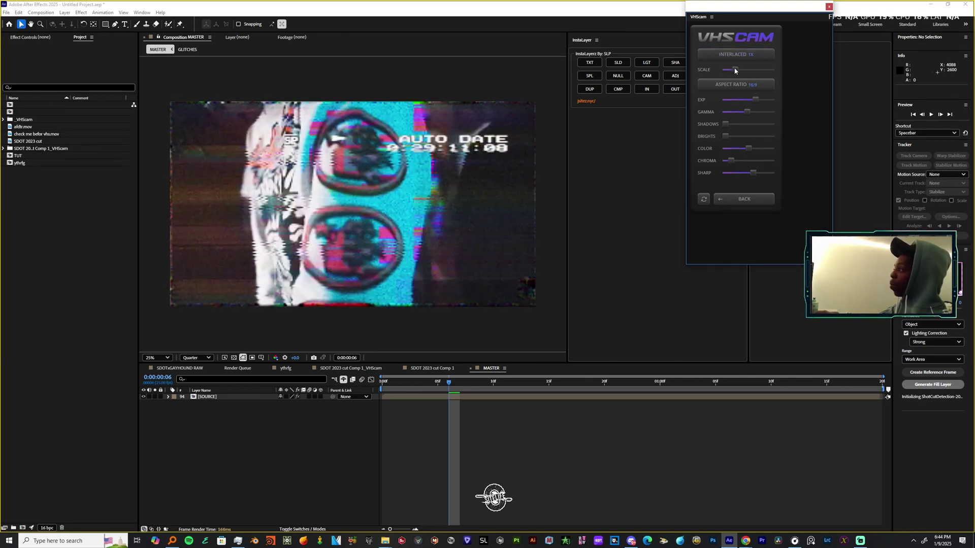
click(750, 98)
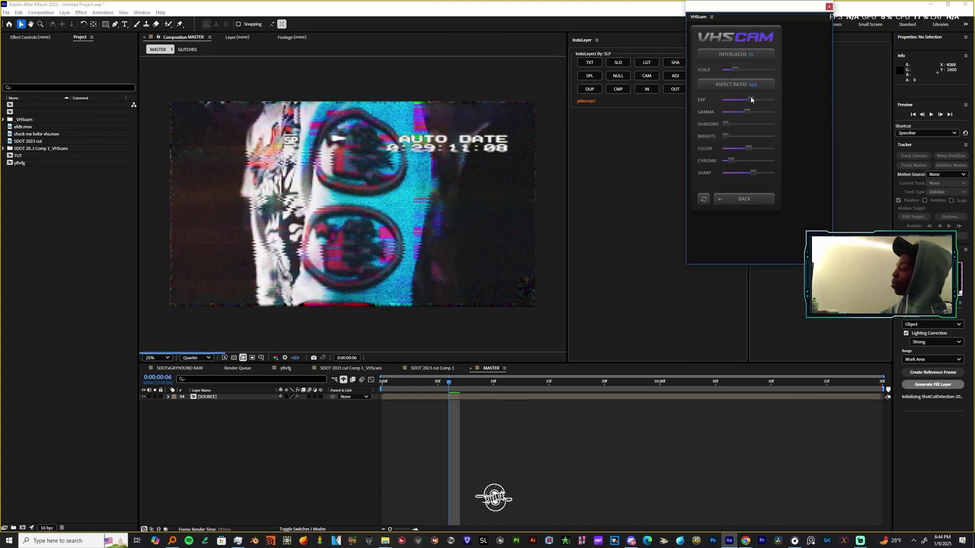
Step: Confirm the look to build TUT_VHScam, reveal its 20 shy layers, and scrub the first second
click(730, 201)
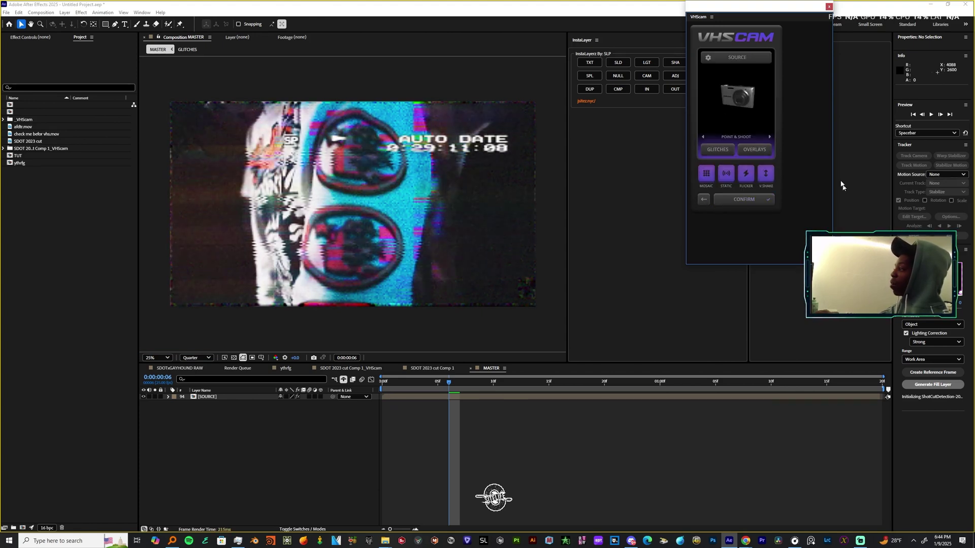
click(744, 201)
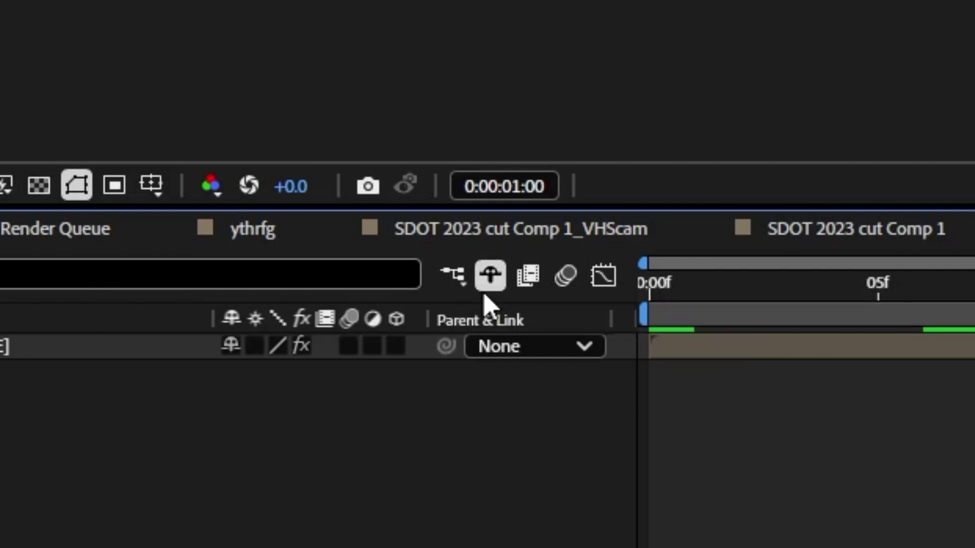
click(490, 278)
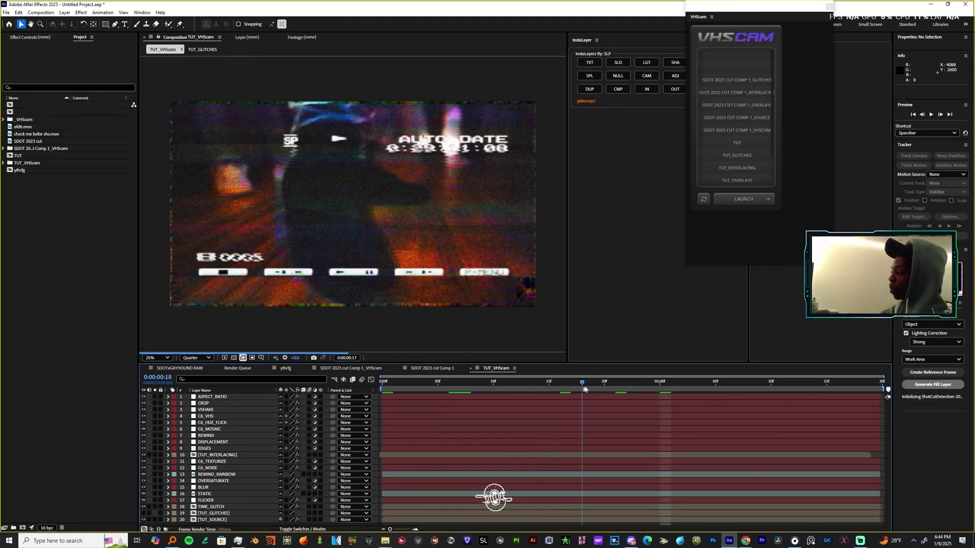
click(403, 385)
drag(401, 396, 507, 410)
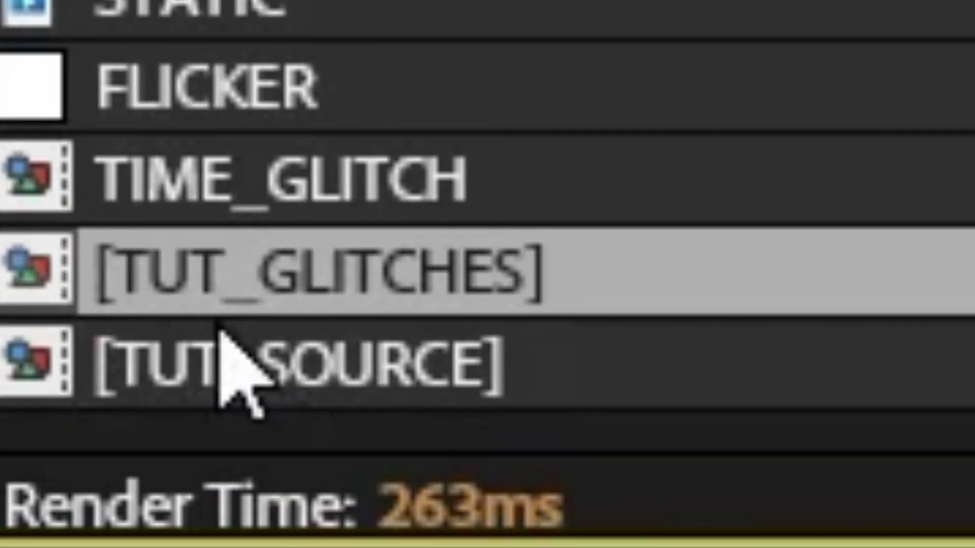
Step: Solo and open the TUT_OVERLAYS precomp, showing it on a black background zoomed to 25%
click(226, 363)
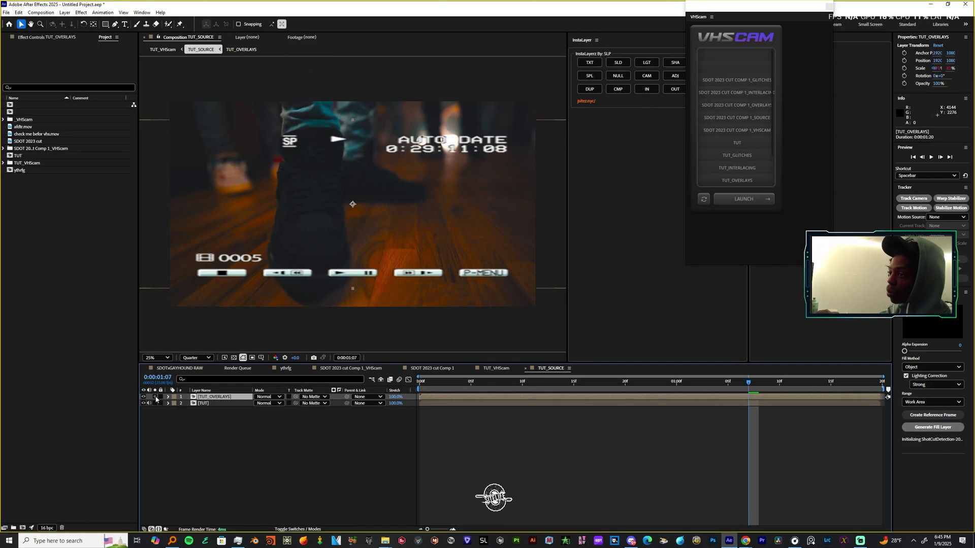
click(155, 399)
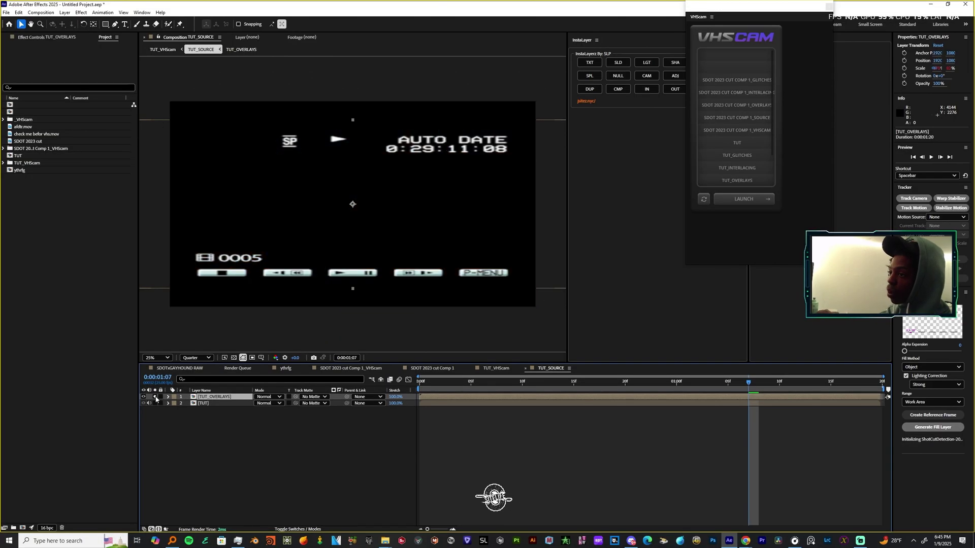
double_click(214, 397)
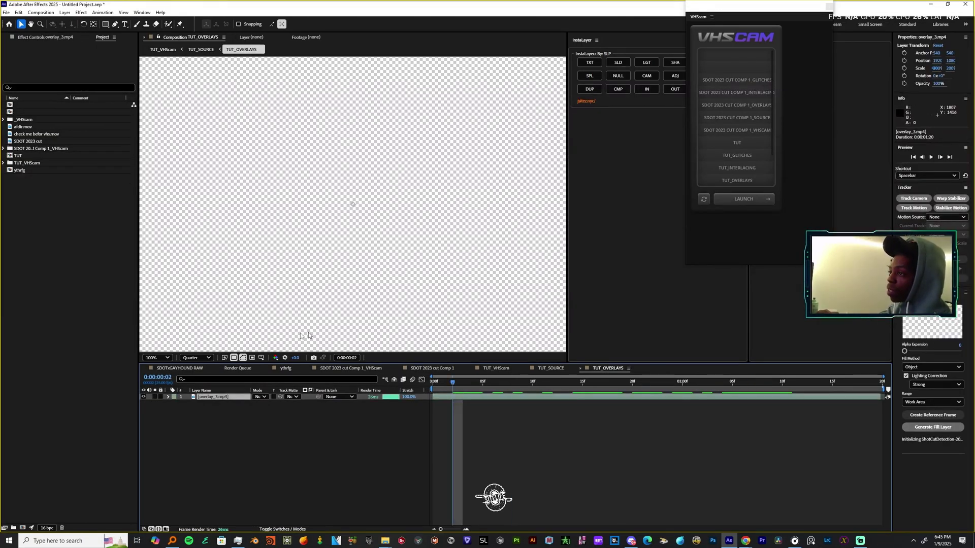
click(233, 357)
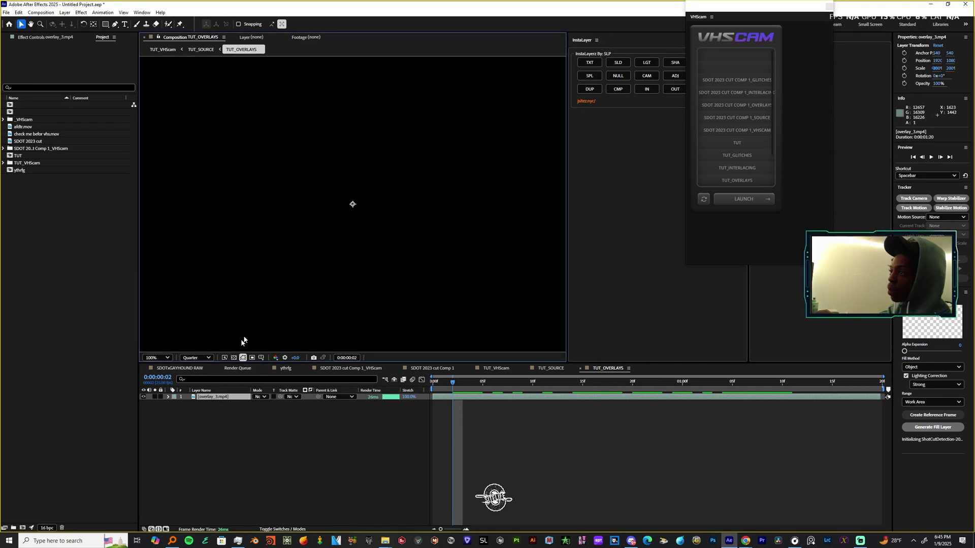
scroll(325, 257, down, 4)
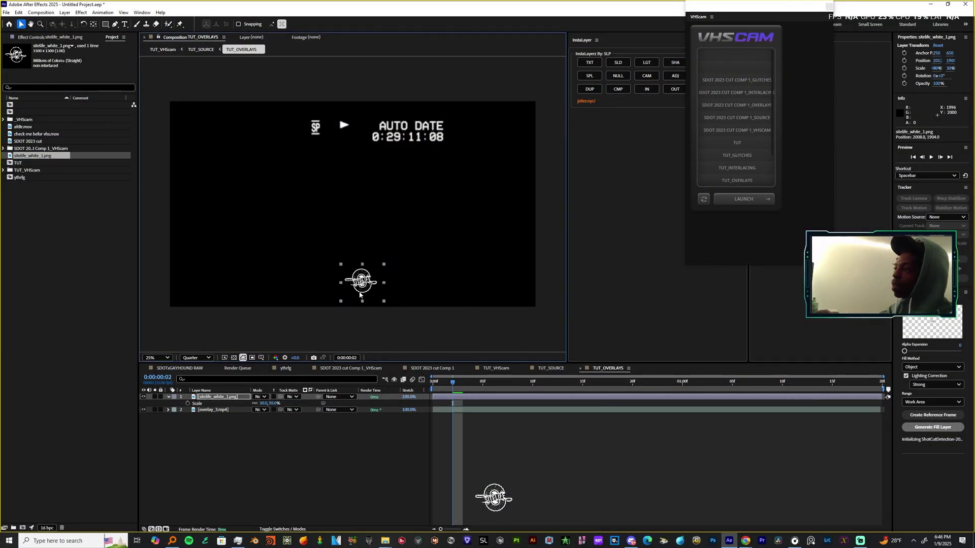
Step: Scale the logo down to 27%, lower it and add the S_Flicker effect
drag(366, 297, 359, 184)
key(ctrl+z)
key(ctrl+space)
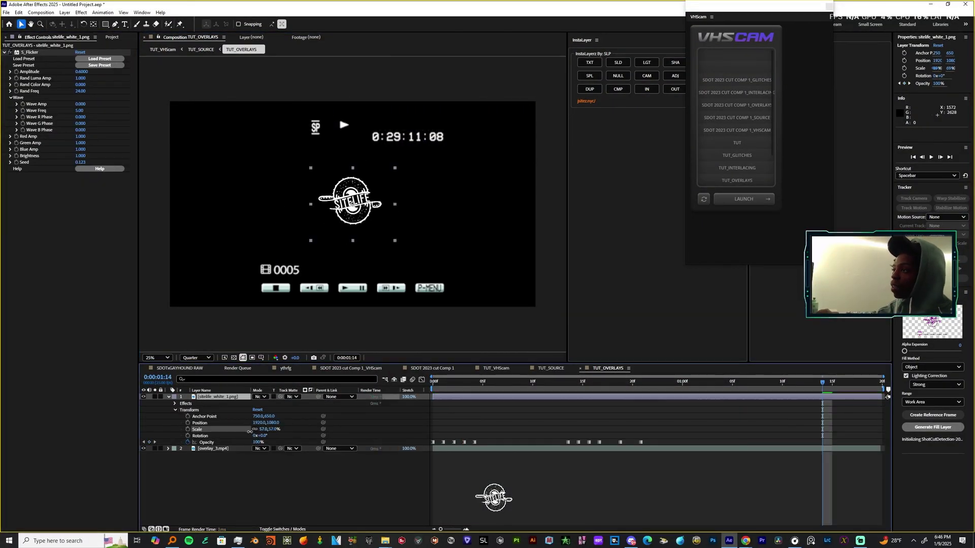
drag(260, 430, 299, 423)
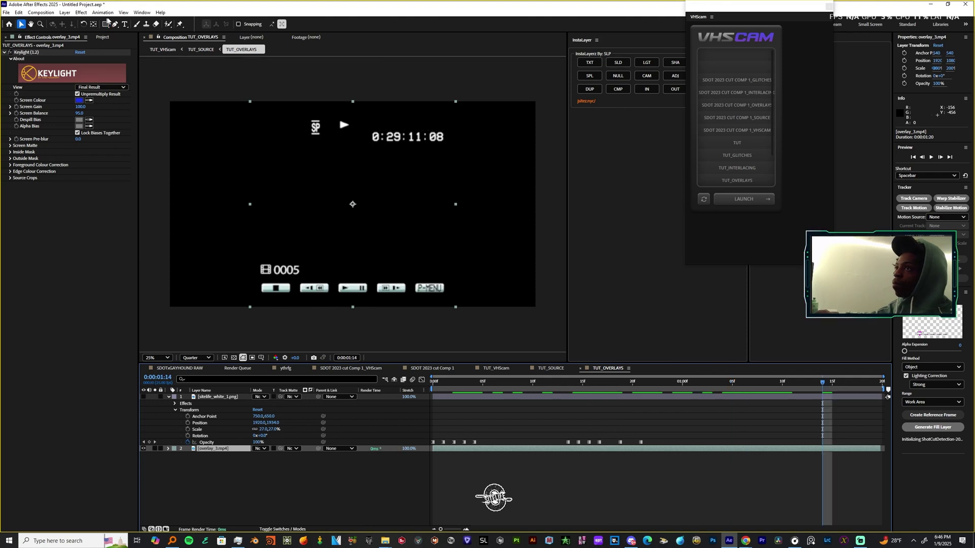
Step: Draw a rectangle mask around the playback buttons on overlay_3.mp4 and set Mask 1 to Subtract
click(105, 24)
mouse_move(225, 251)
mouse_down()
mouse_move(449, 286)
mouse_move(484, 314)
mouse_up()
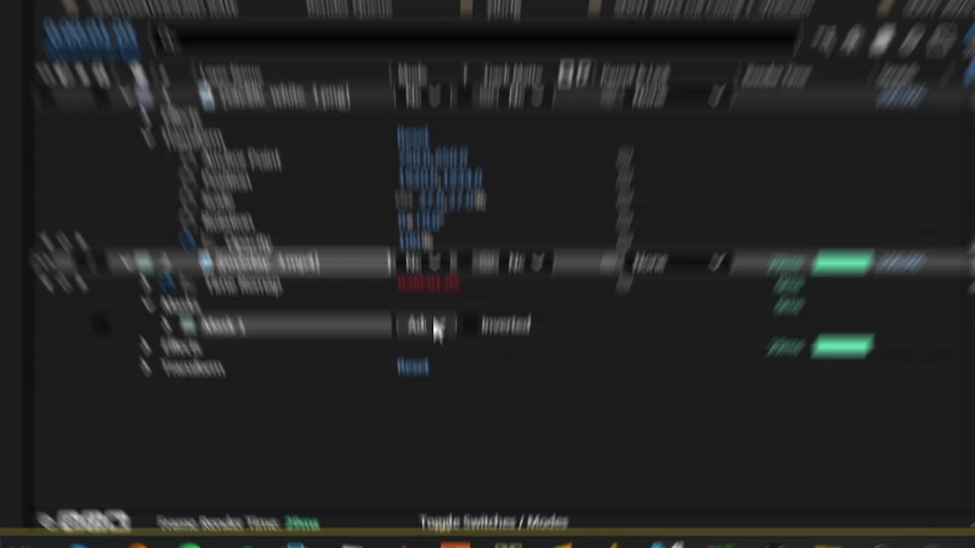
click(430, 506)
click(447, 546)
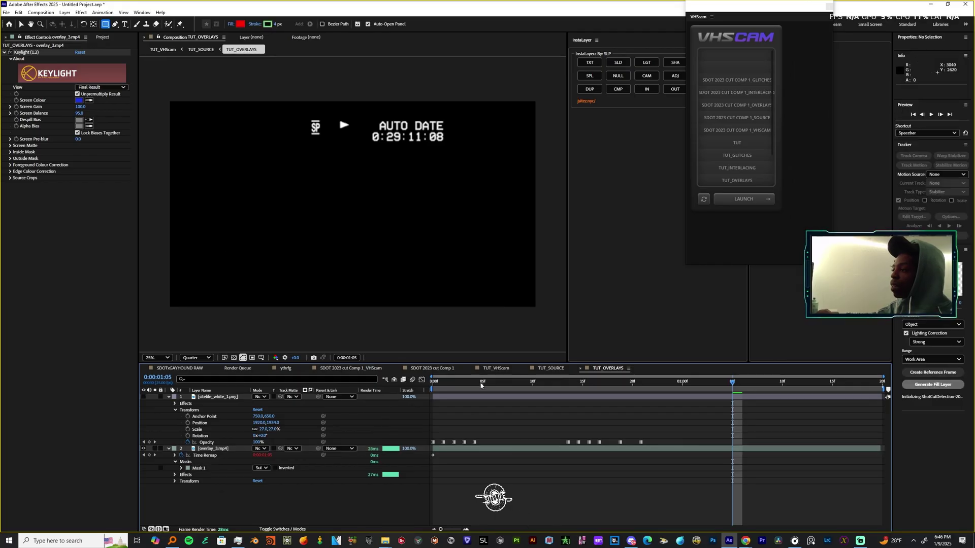
Step: Make the logo layer visible again and preview the overlays from the comp start
key(Home)
click(143, 396)
key(space)
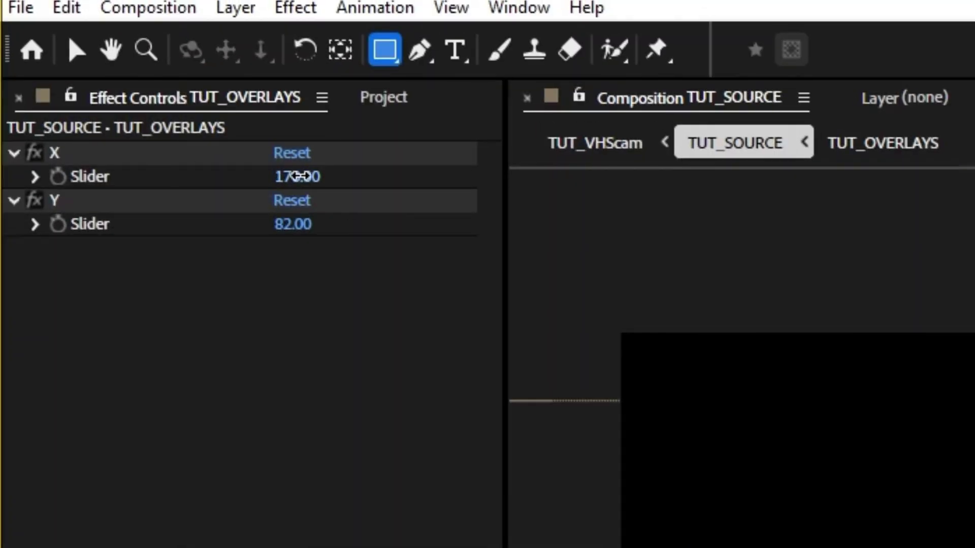
Step: Scrub the TUT_OVERLAYS X and Y Sliders to X 156 and Y 101
drag(298, 175, 257, 177)
drag(383, 186, 282, 183)
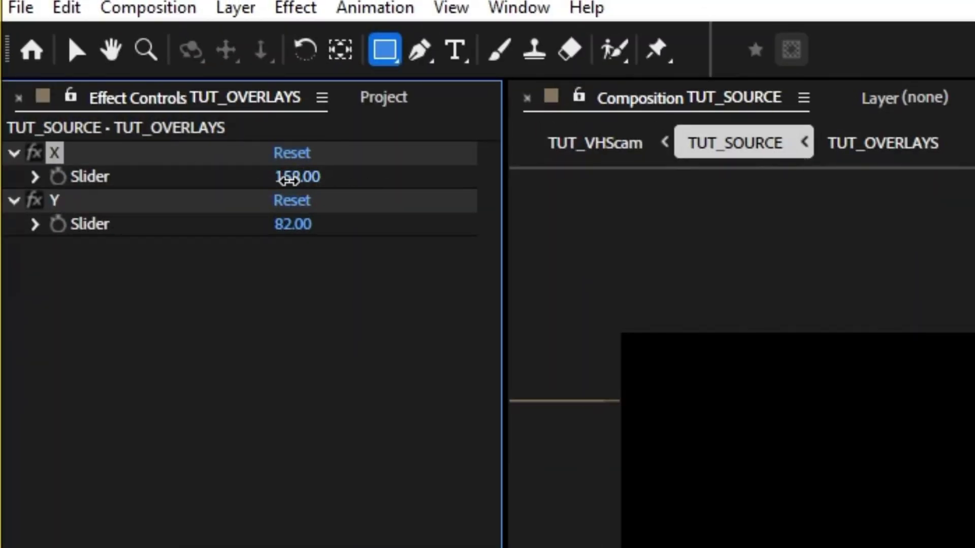
drag(294, 224, 310, 224)
drag(303, 178, 306, 181)
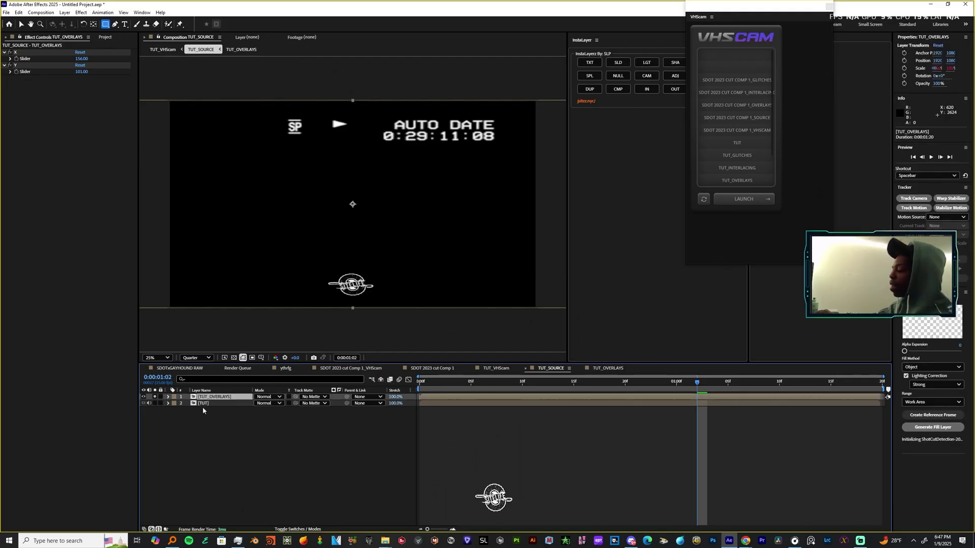
key(p)
key(ctrl+z)
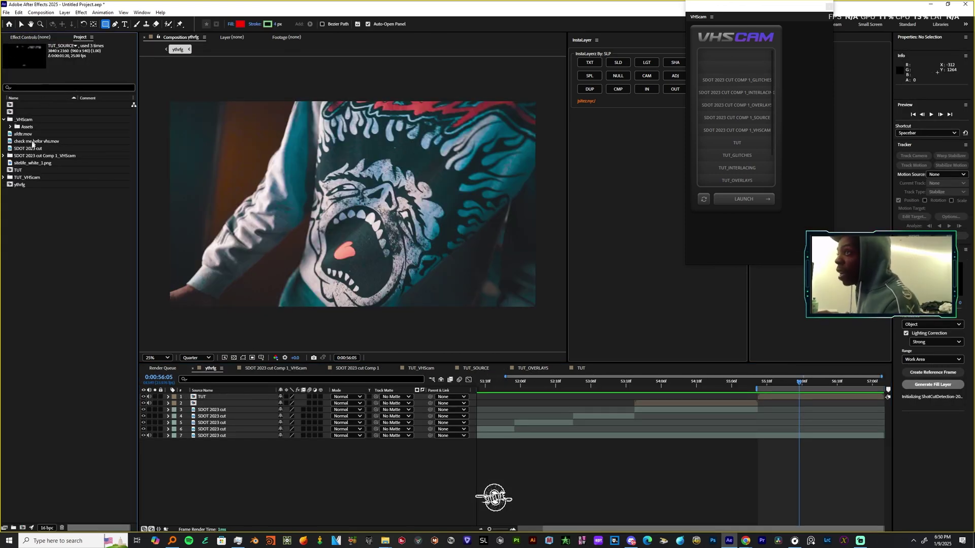
Step: Expand the TUT_VHScam folder and place the TUT_VHScam comp as layer 1 in ythrfg
click(58, 54)
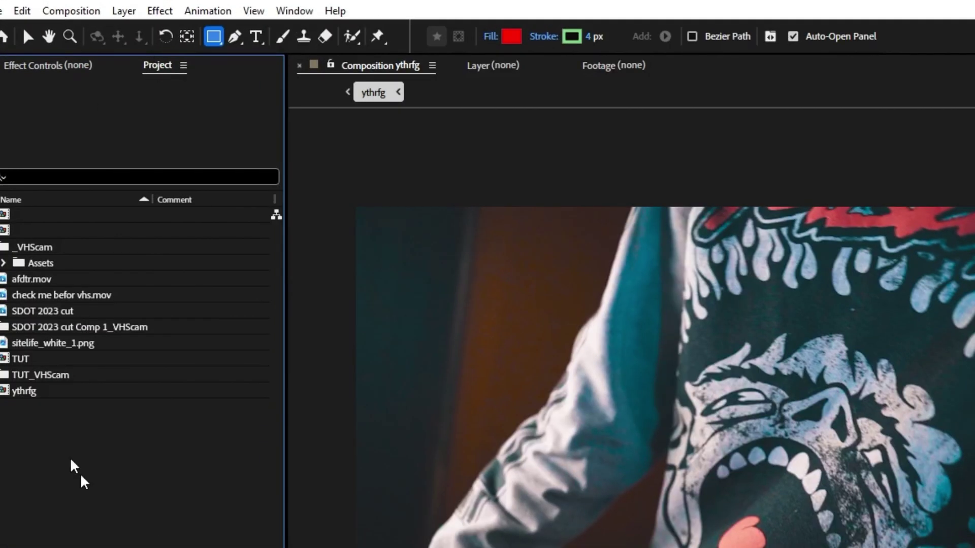
double_click(14, 378)
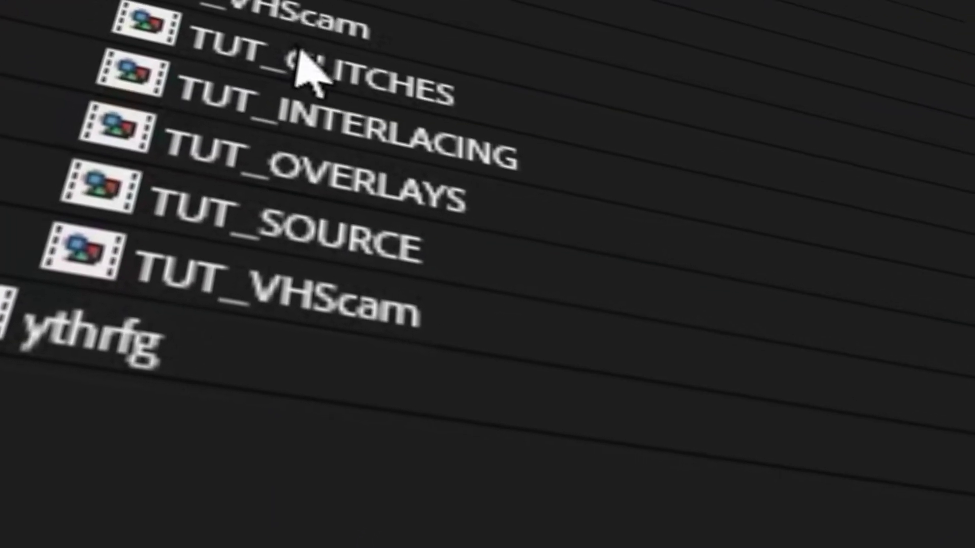
click(348, 223)
click(351, 129)
click(326, 309)
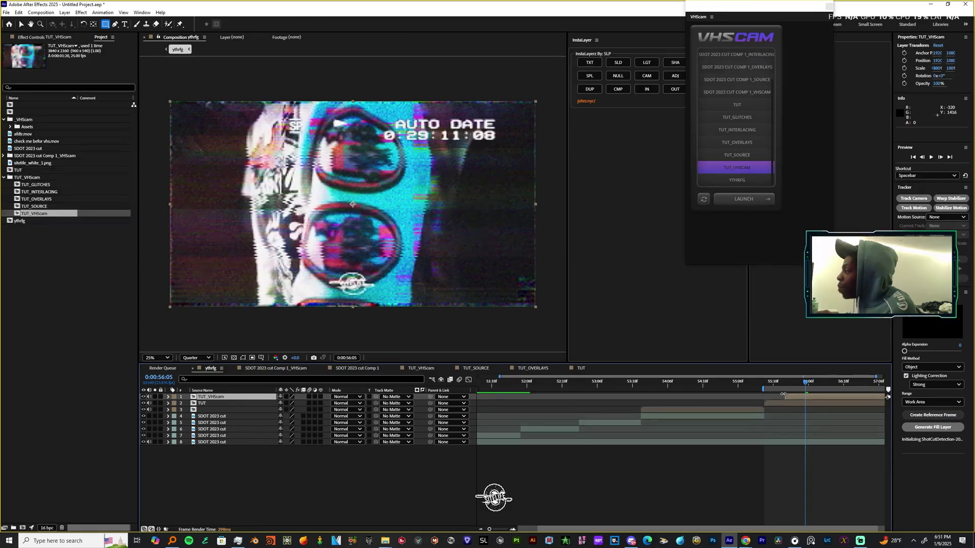
Step: Preview the finished VHS footage in ythrfg from 0:00:55:17
key(space)
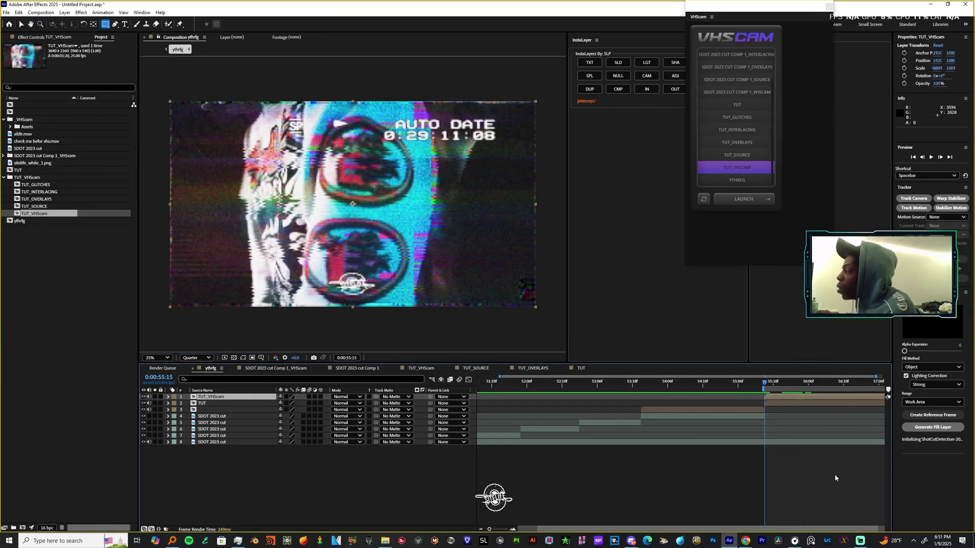
key(space)
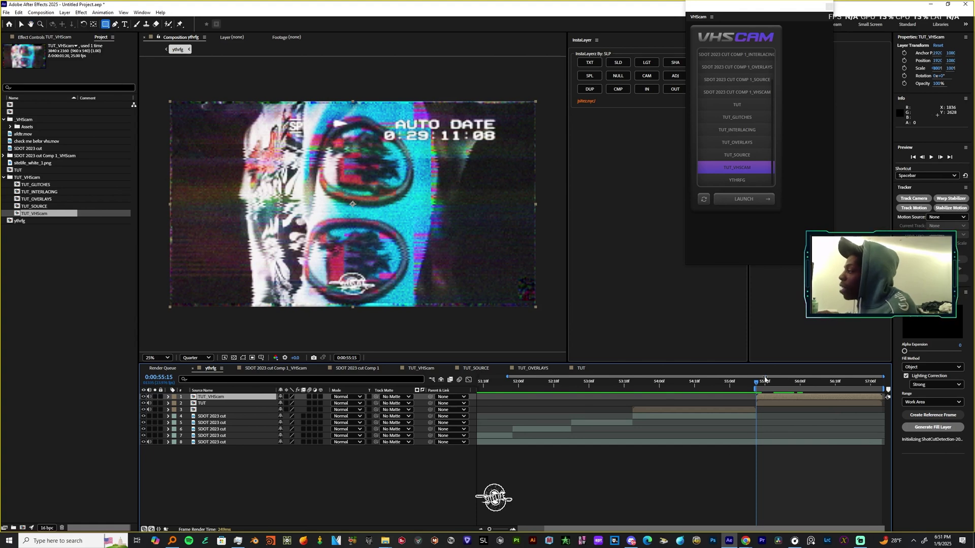
click(763, 385)
key(space)
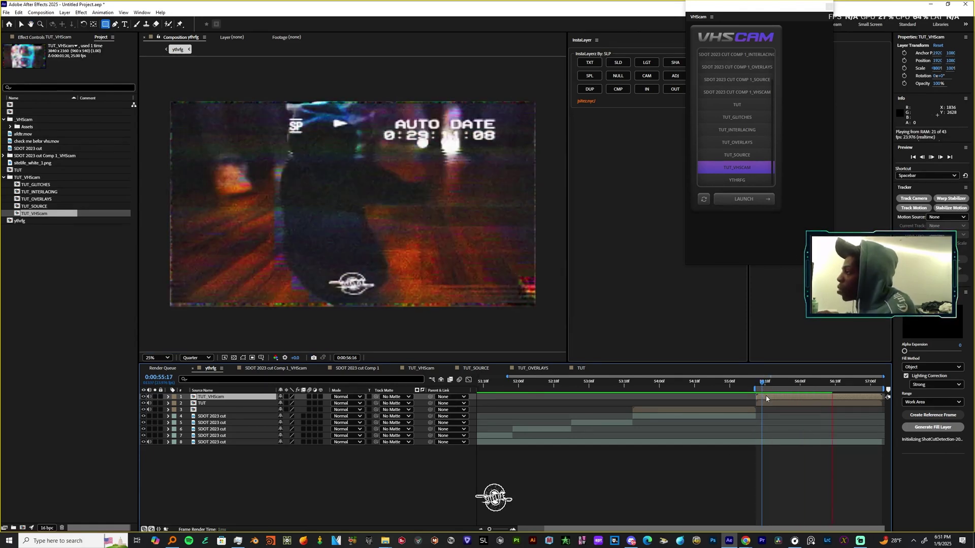